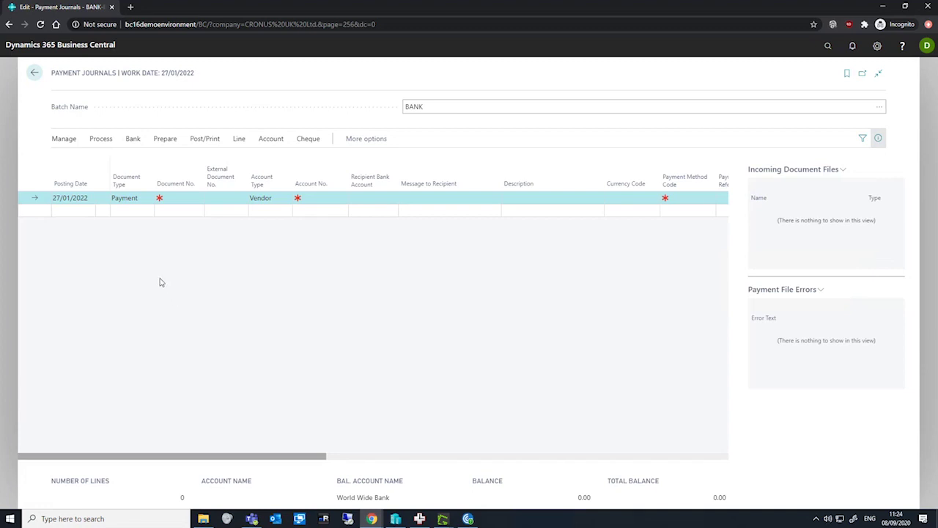
Review the Suggest Vendor Payments options, then close them without running
left_click(165, 139)
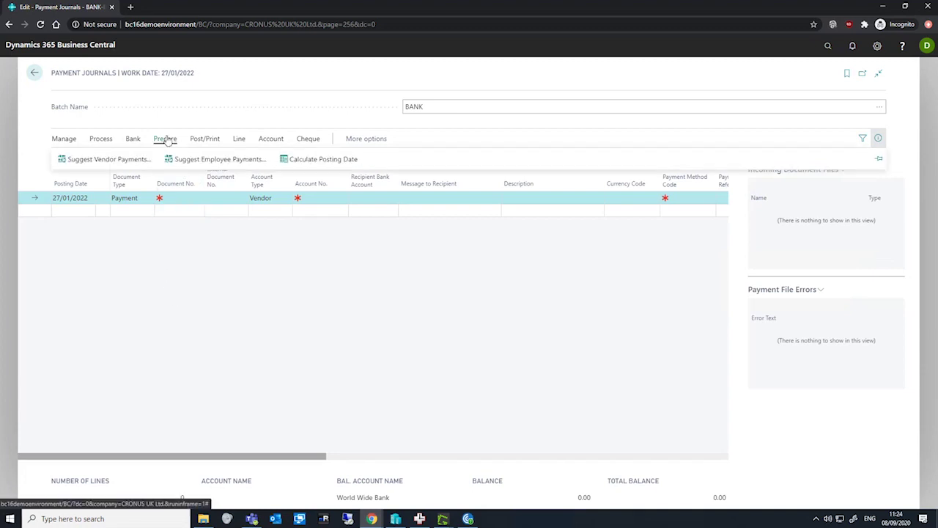
left_click(107, 160)
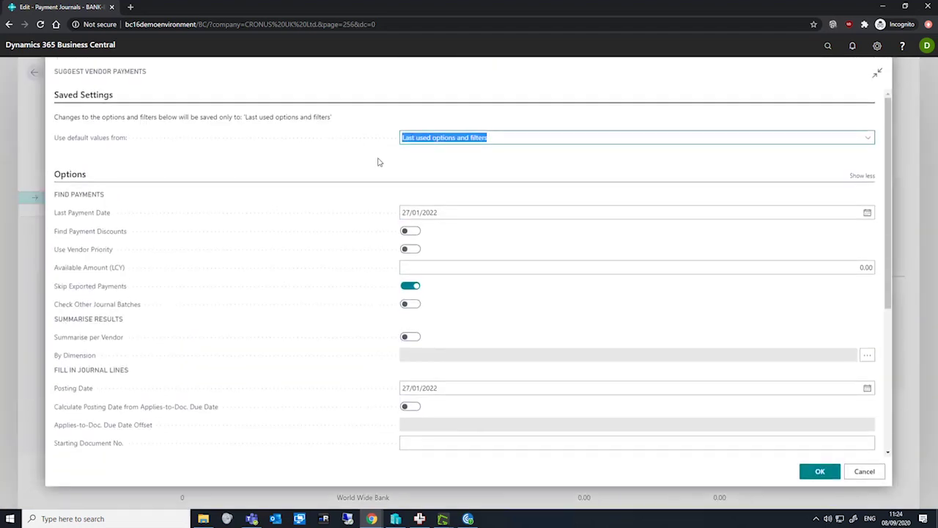
scroll(379, 162, "down", 1)
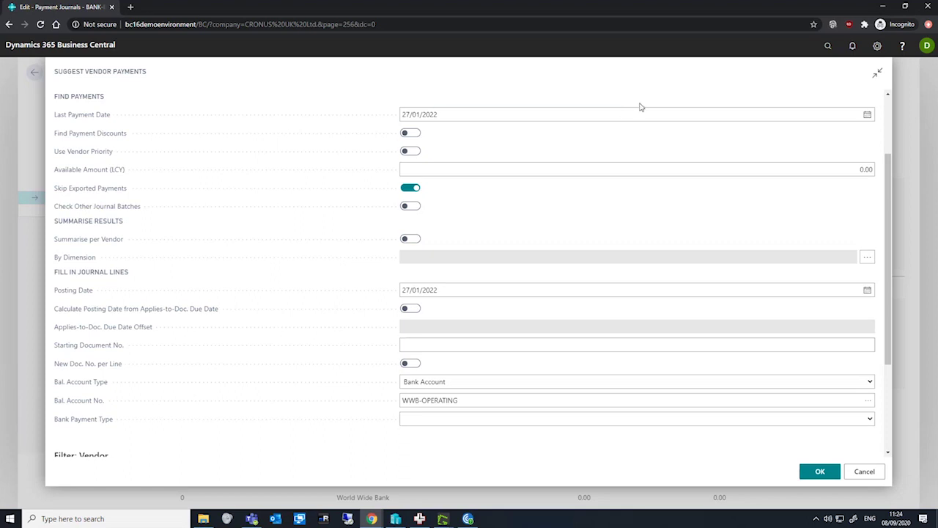
scroll(640, 105, "up", 2)
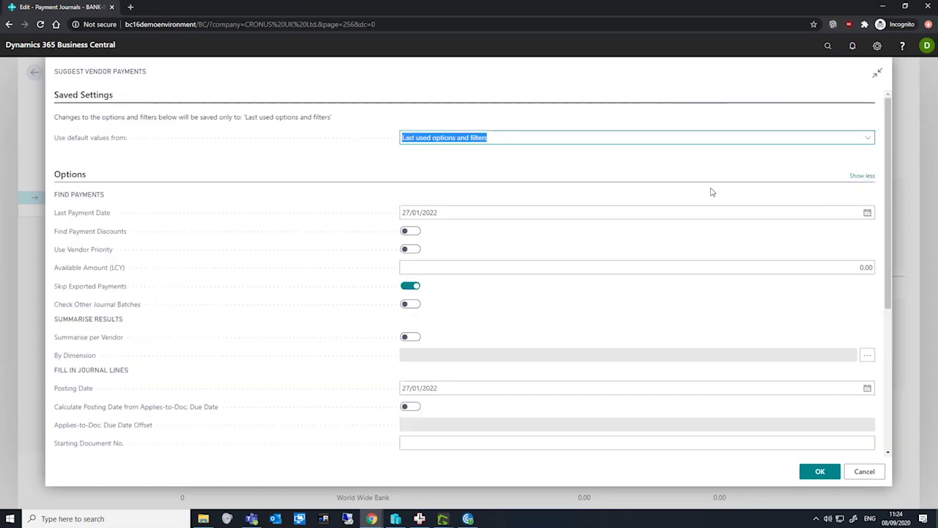
scroll(303, 199, "down", 1)
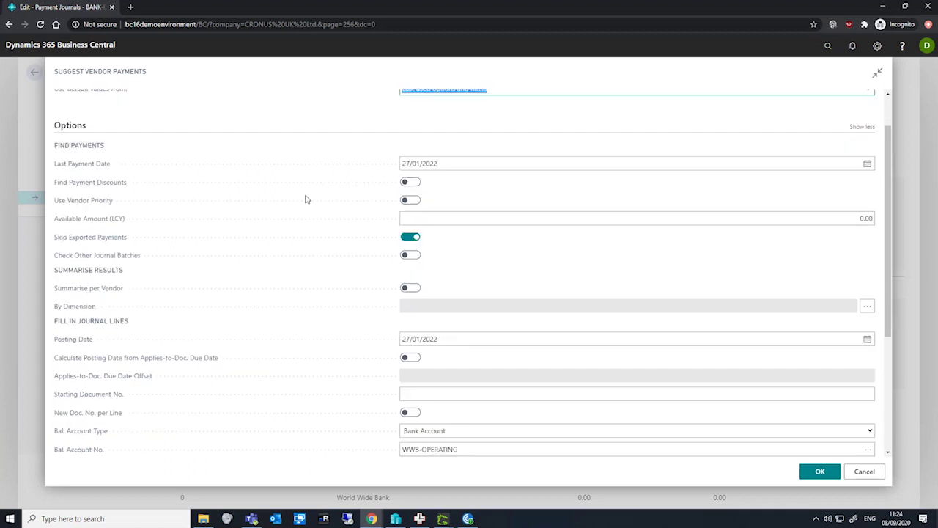
scroll(320, 216, "down", 1)
scroll(291, 249, "down", 1)
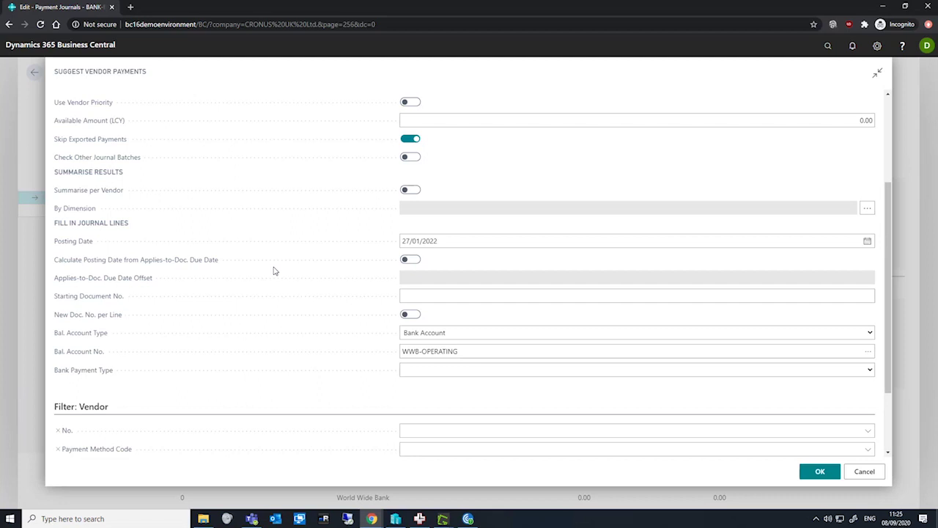
key("Escape")
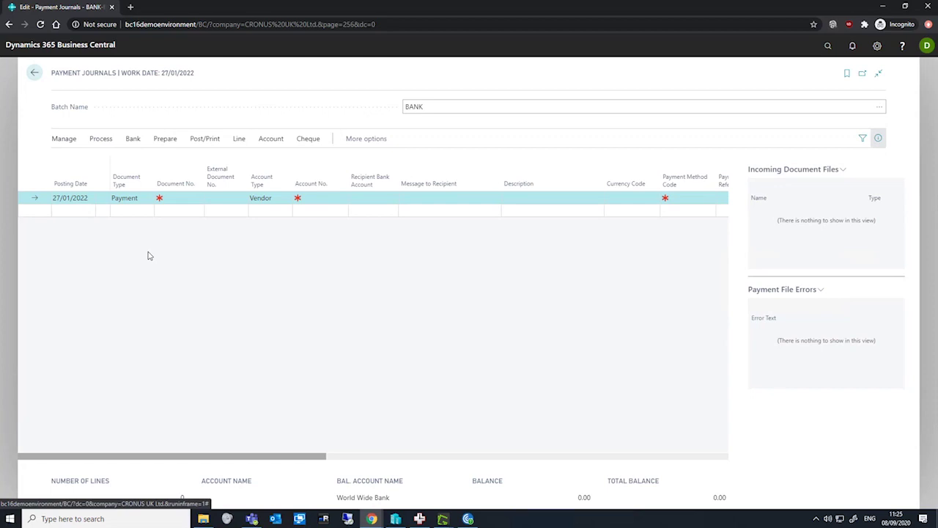
Reopen the Suggest Vendor Payments options from the Prepare actions
left_click(165, 140)
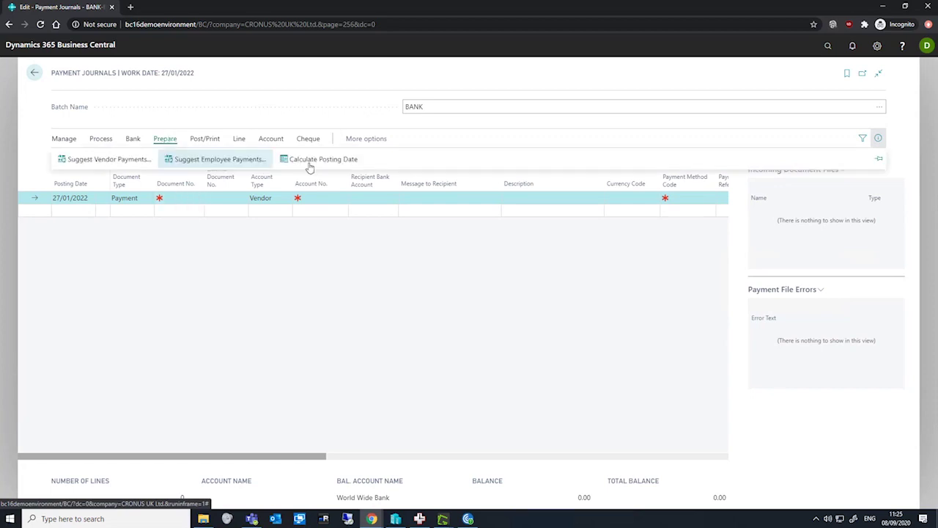
left_click(236, 298)
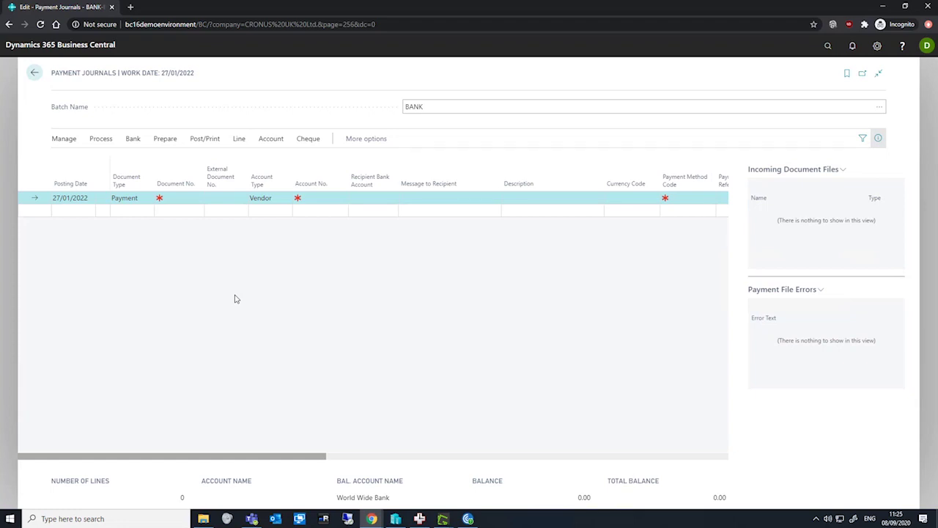
left_click(165, 139)
left_click(86, 162)
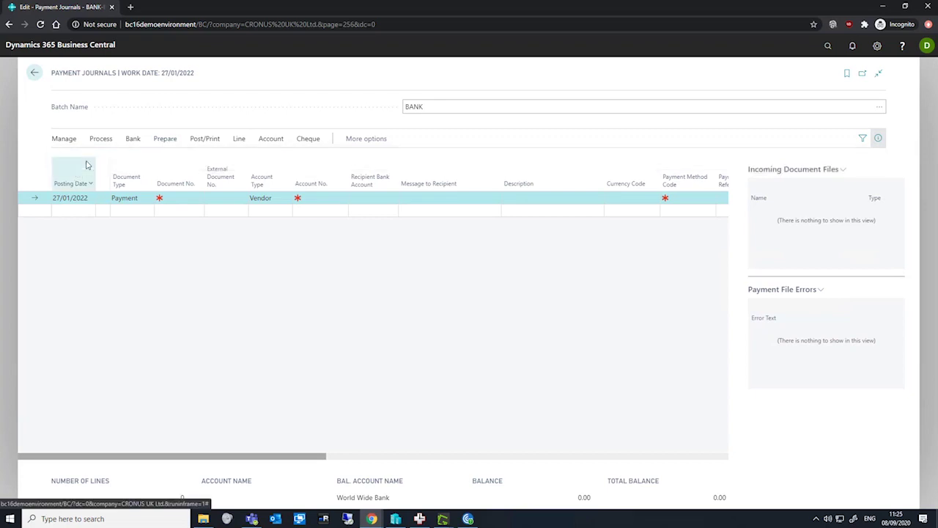
scroll(249, 277, "down", 2)
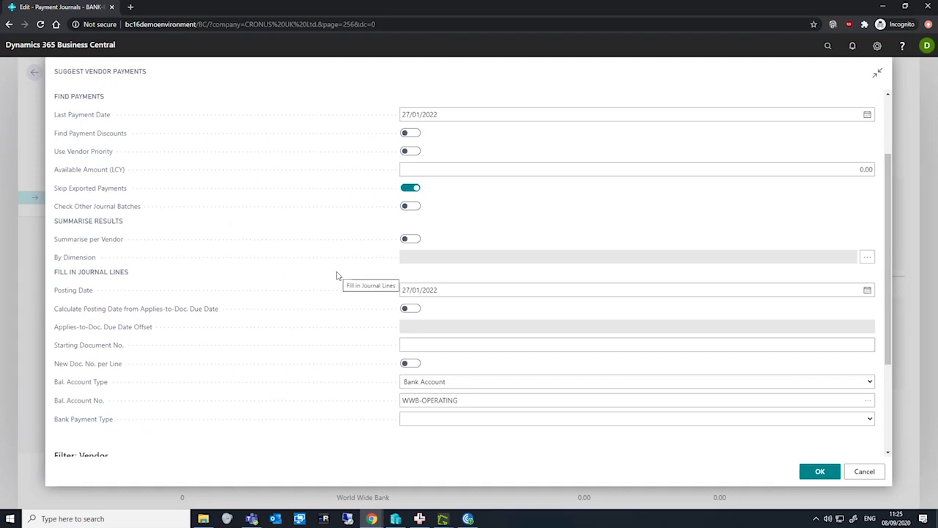
scroll(230, 161, "up", 1)
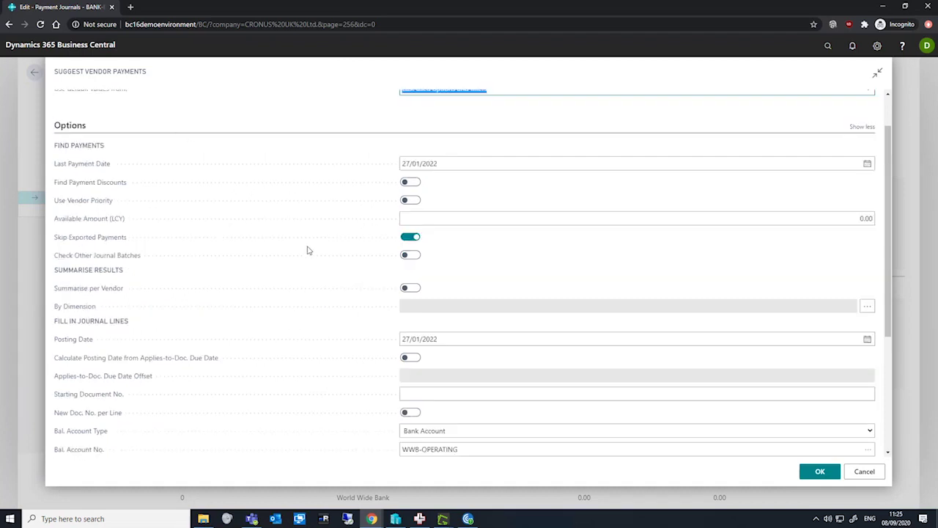
scroll(312, 267, "down", 1)
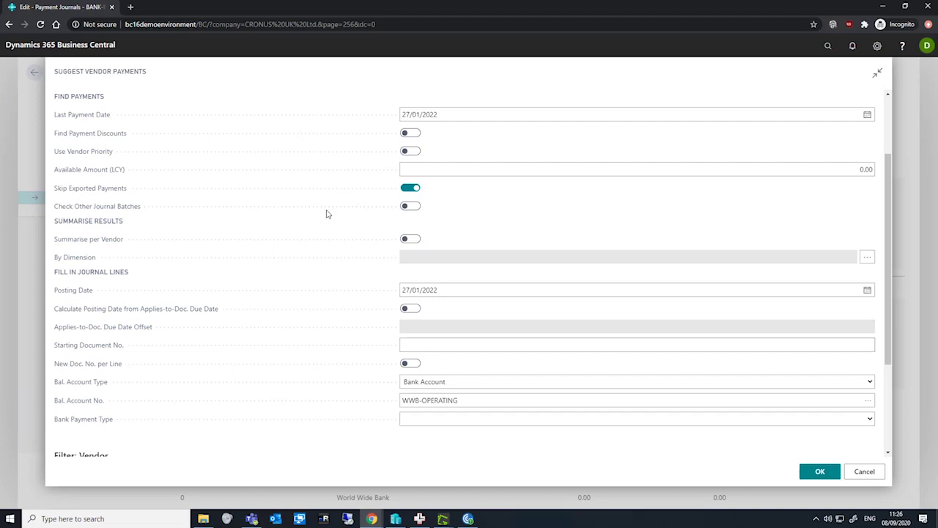
scroll(328, 214, "down", 1)
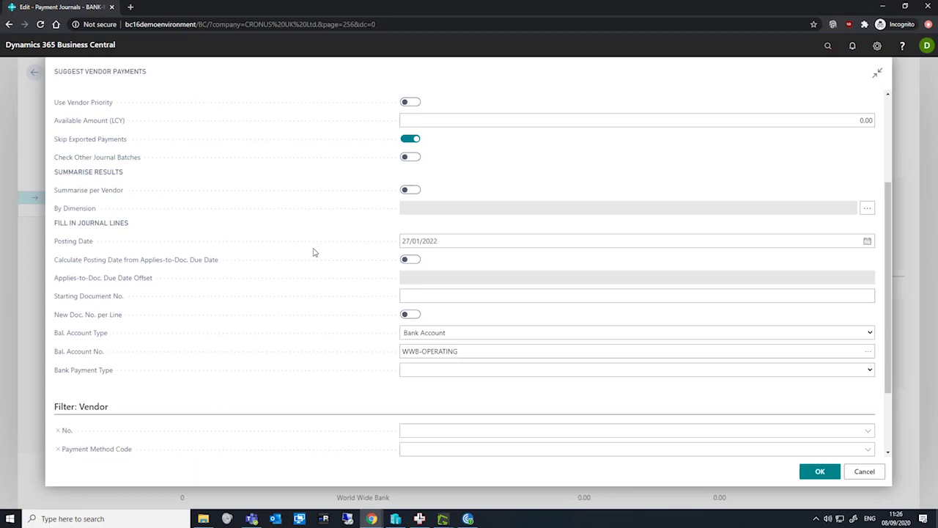
scroll(293, 264, "down", 1)
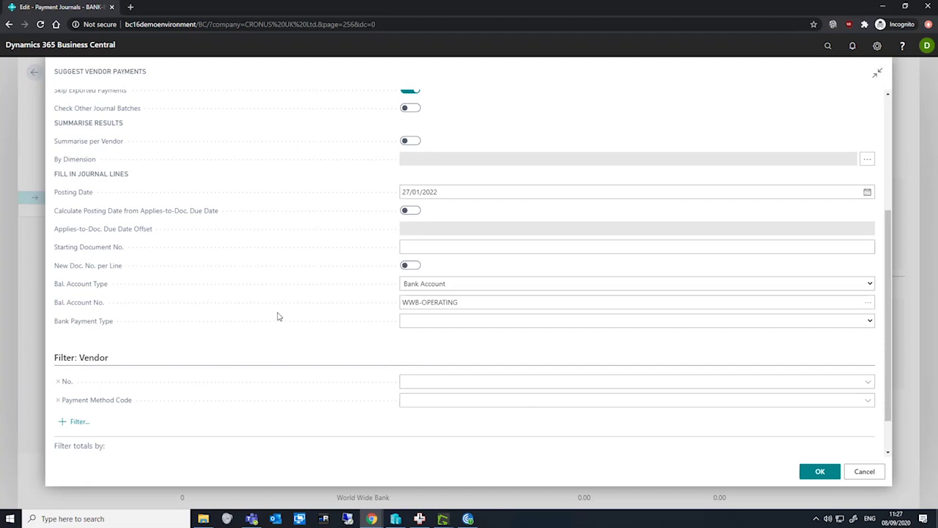
scroll(249, 323, "down", 1)
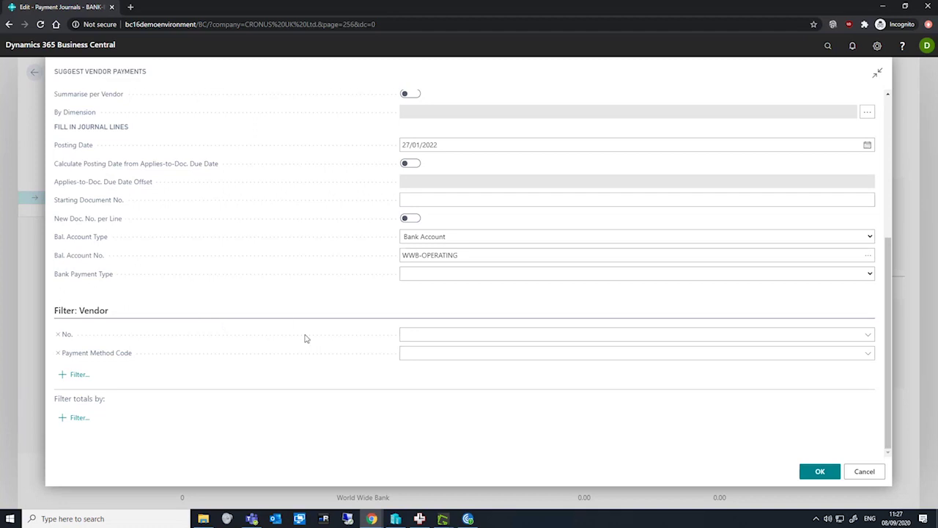
scroll(331, 300, "up", 3)
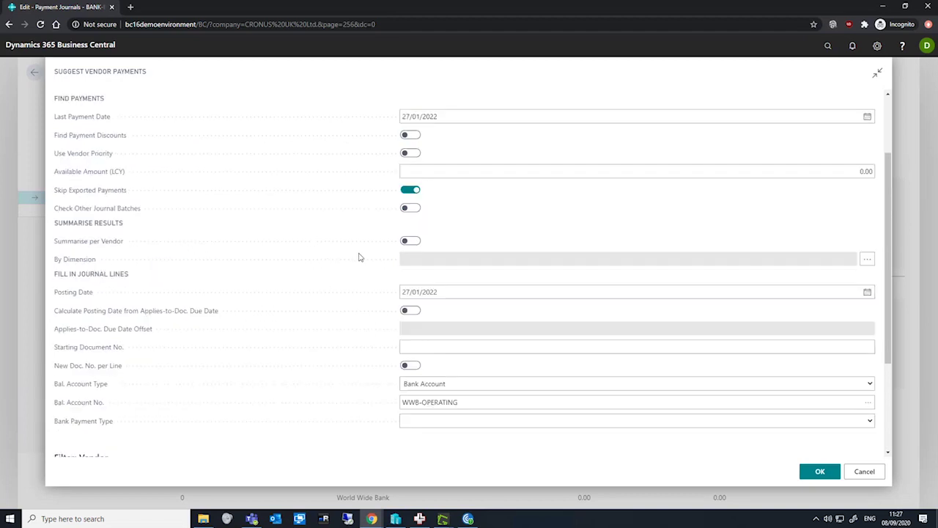
scroll(304, 301, "down", 2)
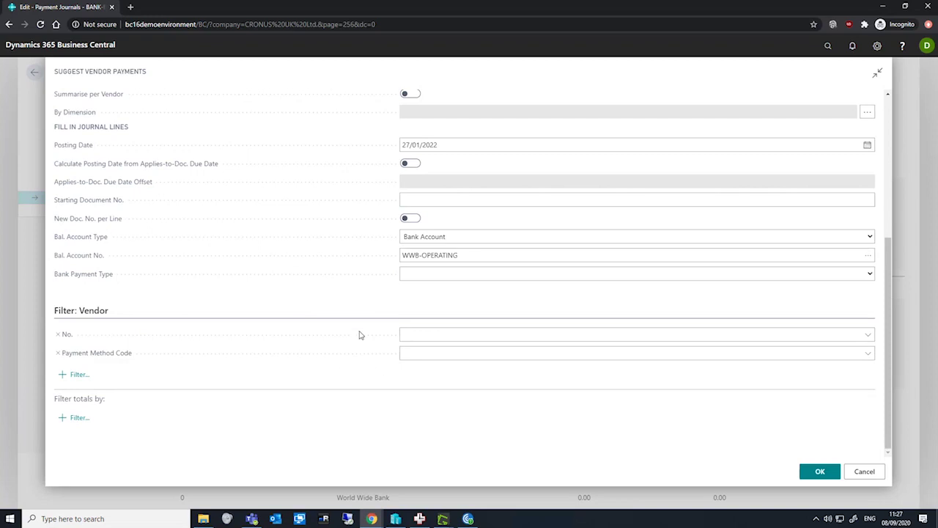
Run the vendor payment suggestion with starting document number PAY001
left_click(512, 205)
type("PAY001")
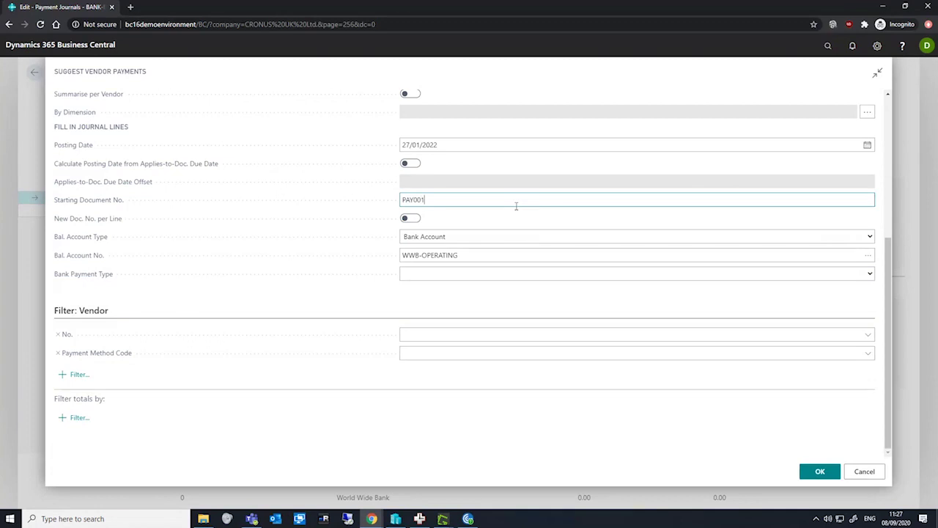
left_click(816, 473)
key("Return")
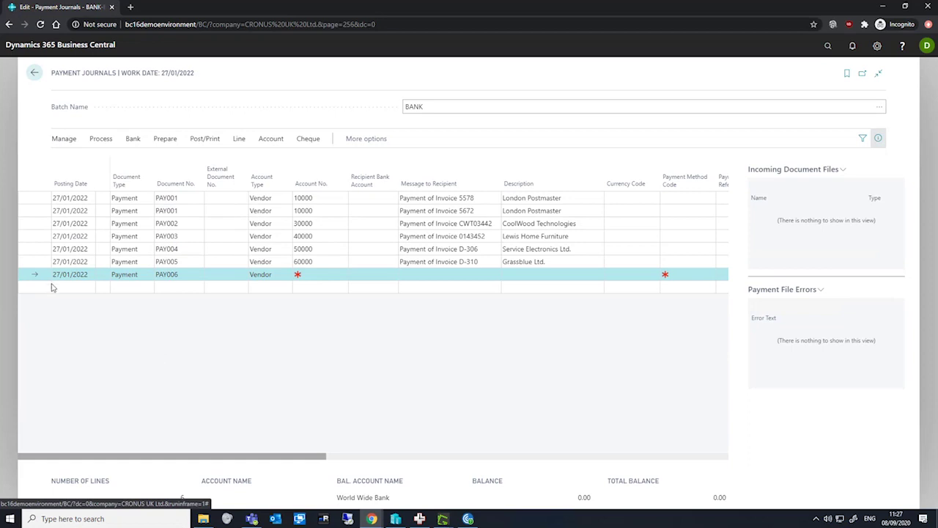
Delete the PAY006 line, then delete all the suggested journal lines
left_click(41, 200)
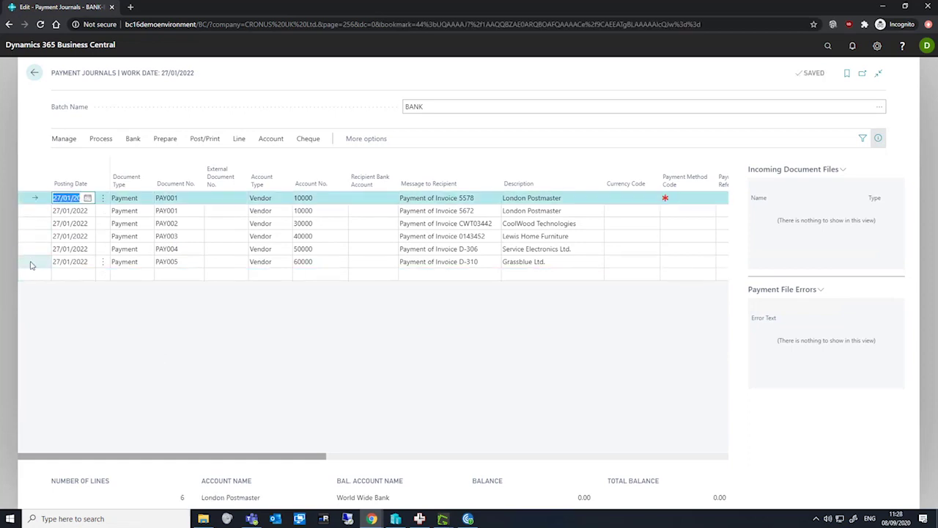
left_click(32, 263, "shift")
left_click(63, 139)
left_click(70, 157)
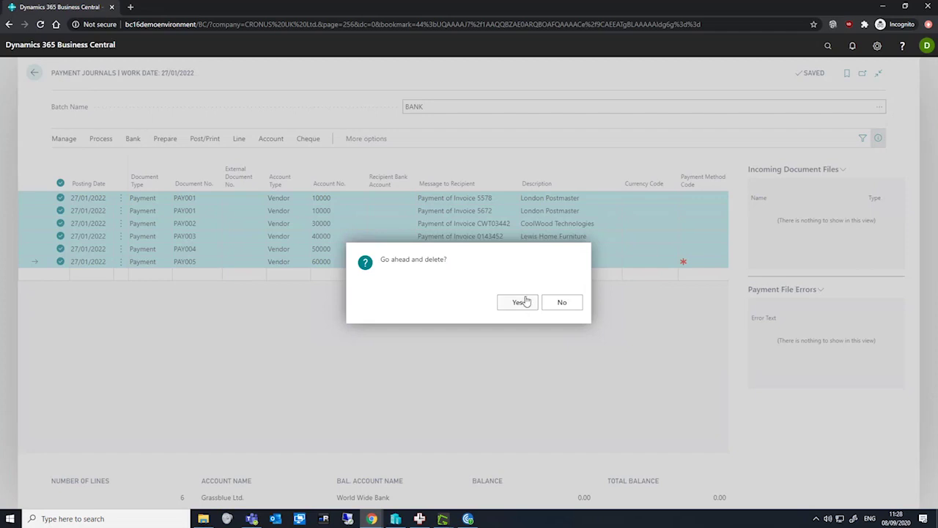
left_click(519, 302)
left_click(99, 140)
left_click(165, 139)
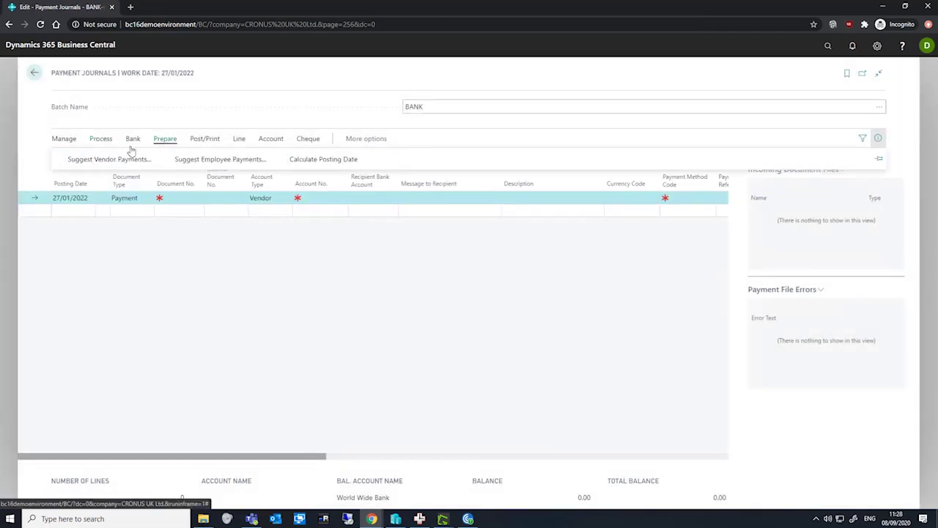
Rerun the suggestion with Summarise per Vendor on, then delete the empty PAY006 line
left_click(92, 160)
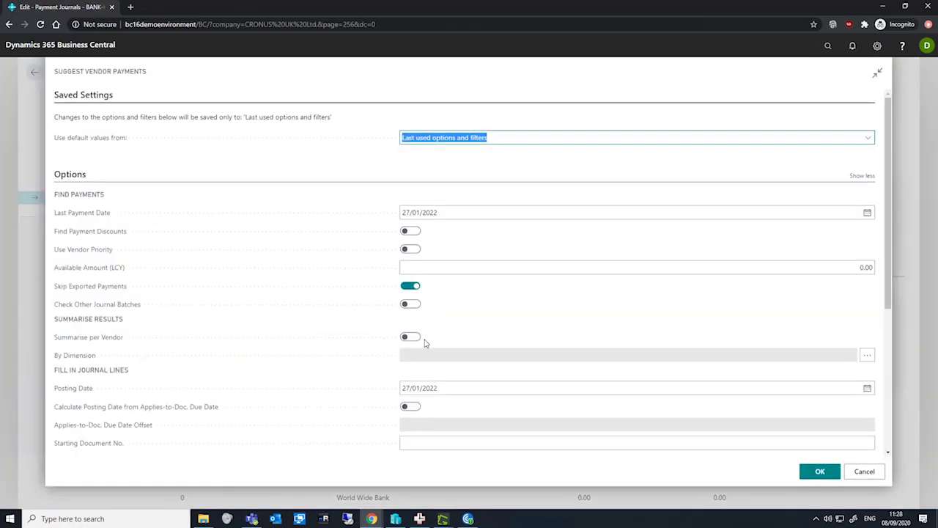
left_click(412, 337)
scroll(340, 332, "down", 2)
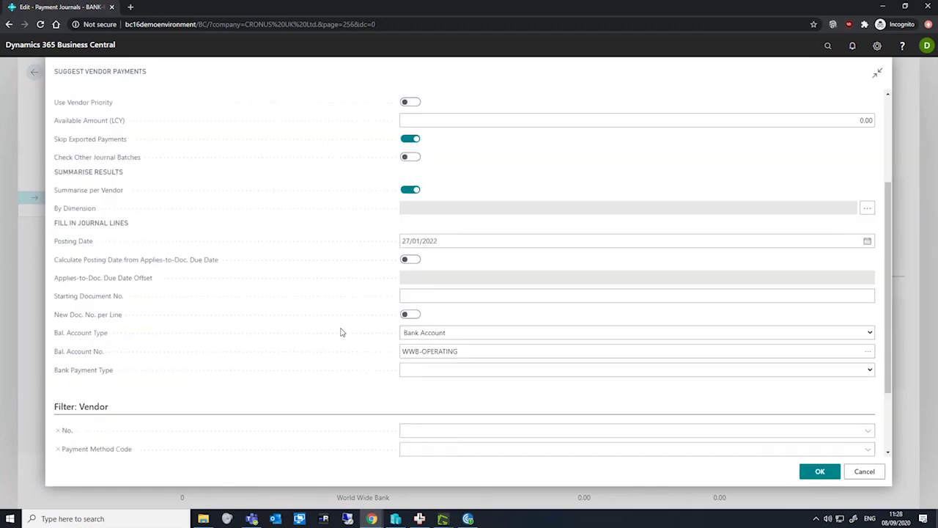
scroll(341, 332, "down", 2)
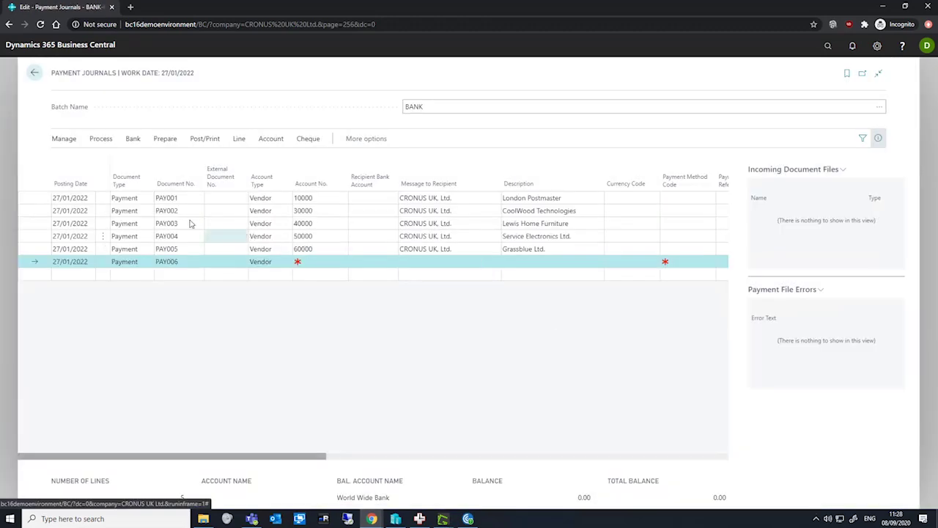
left_click(62, 200)
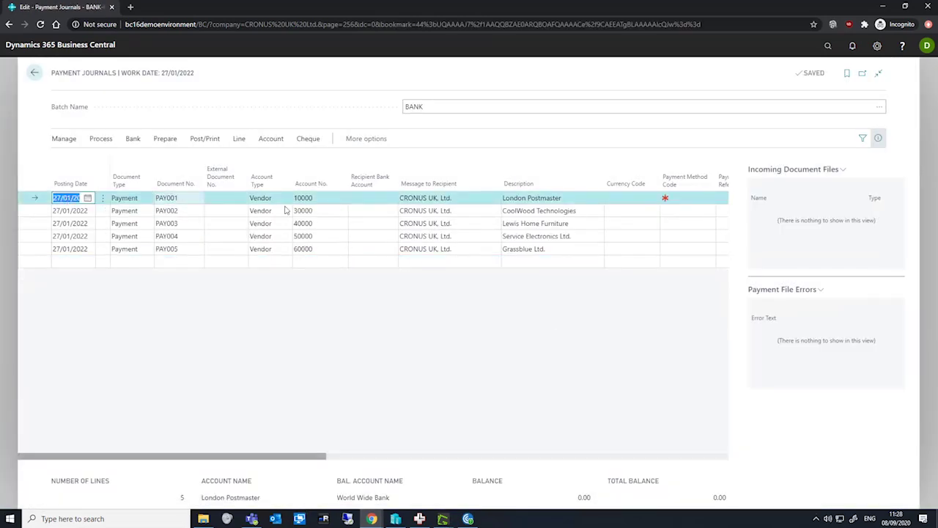